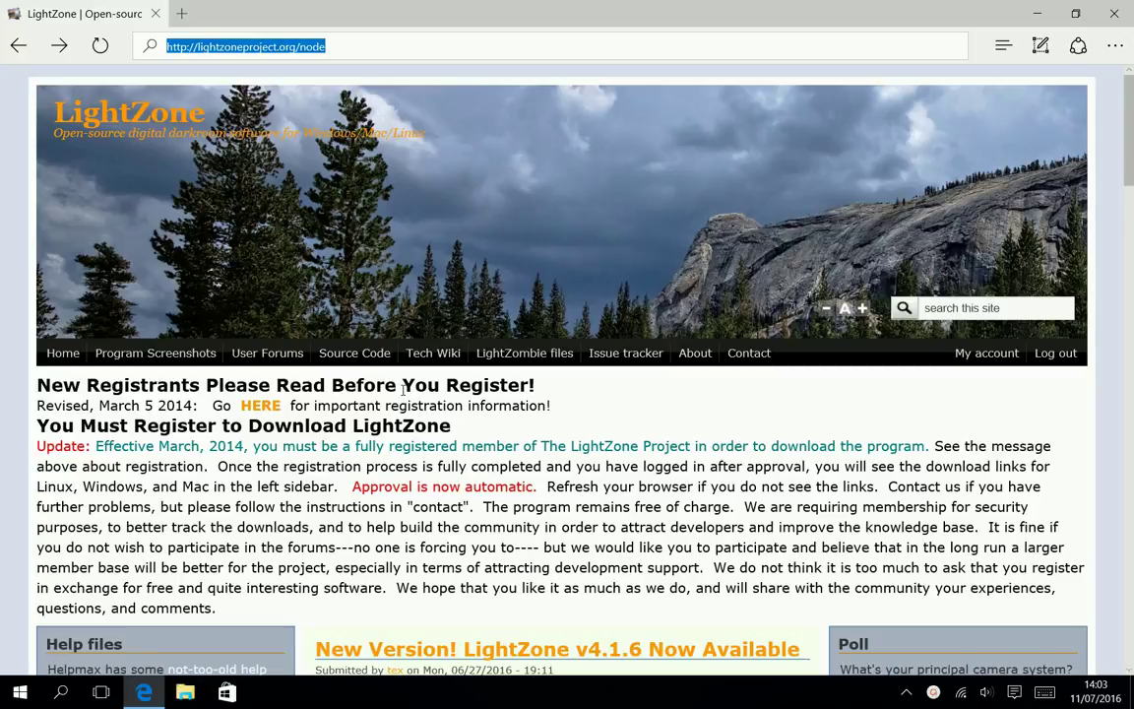
Step: Scroll to DOWNLOADS FOR LIGHTZONE and follow the 'Click Here for Spideroak Links' link
drag(532, 386, 49, 391)
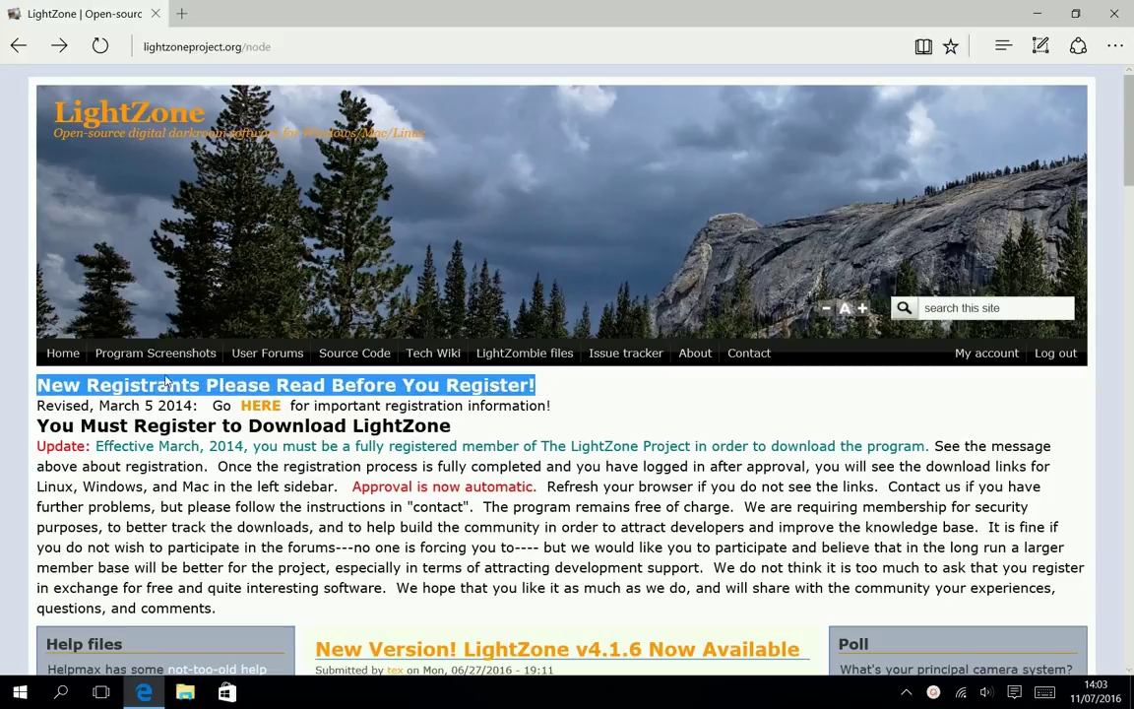
scroll(170, 385, down, 2)
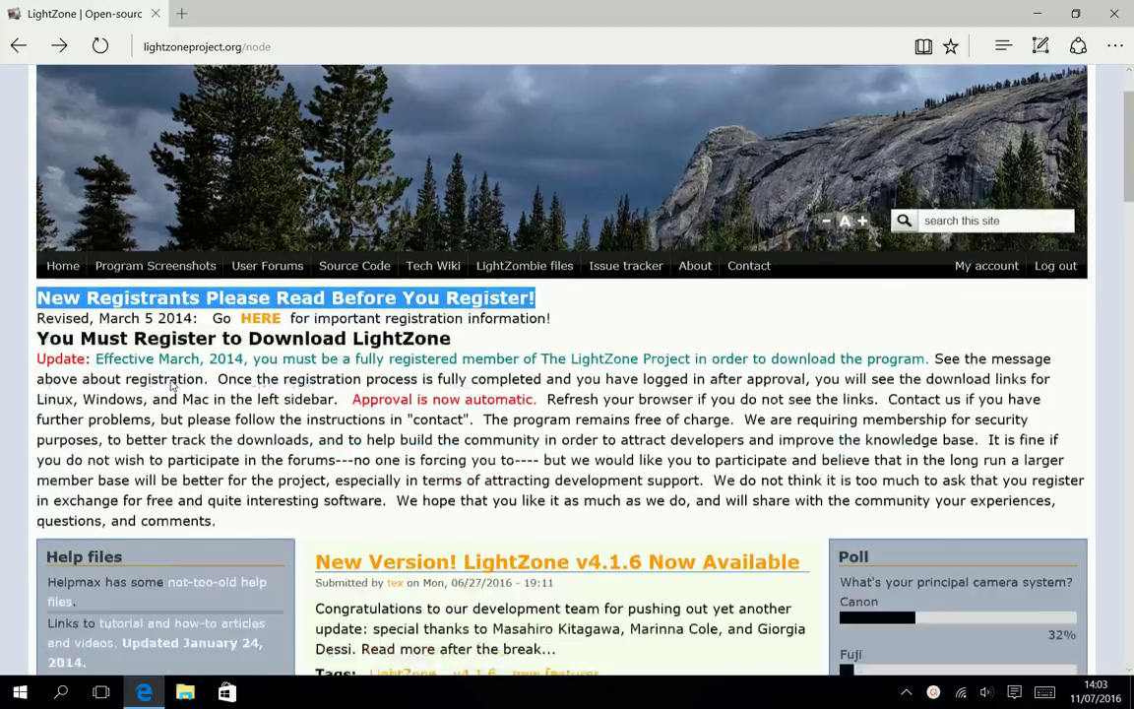
drag(453, 243, 56, 256)
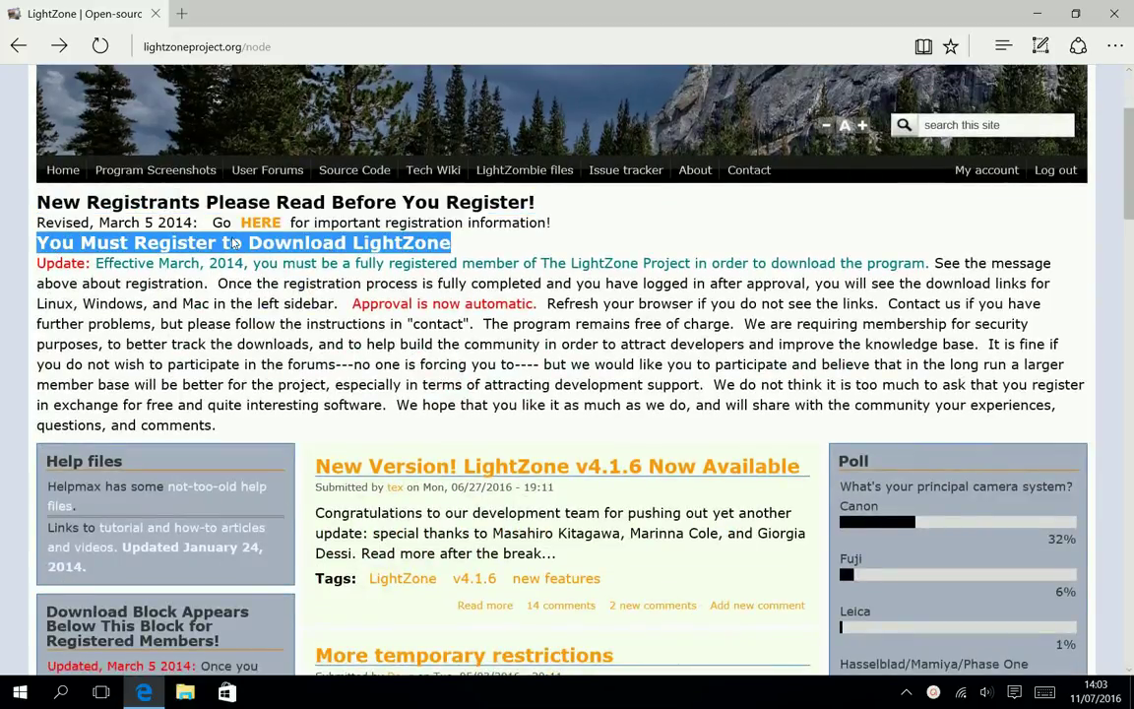
scroll(263, 340, down, 7)
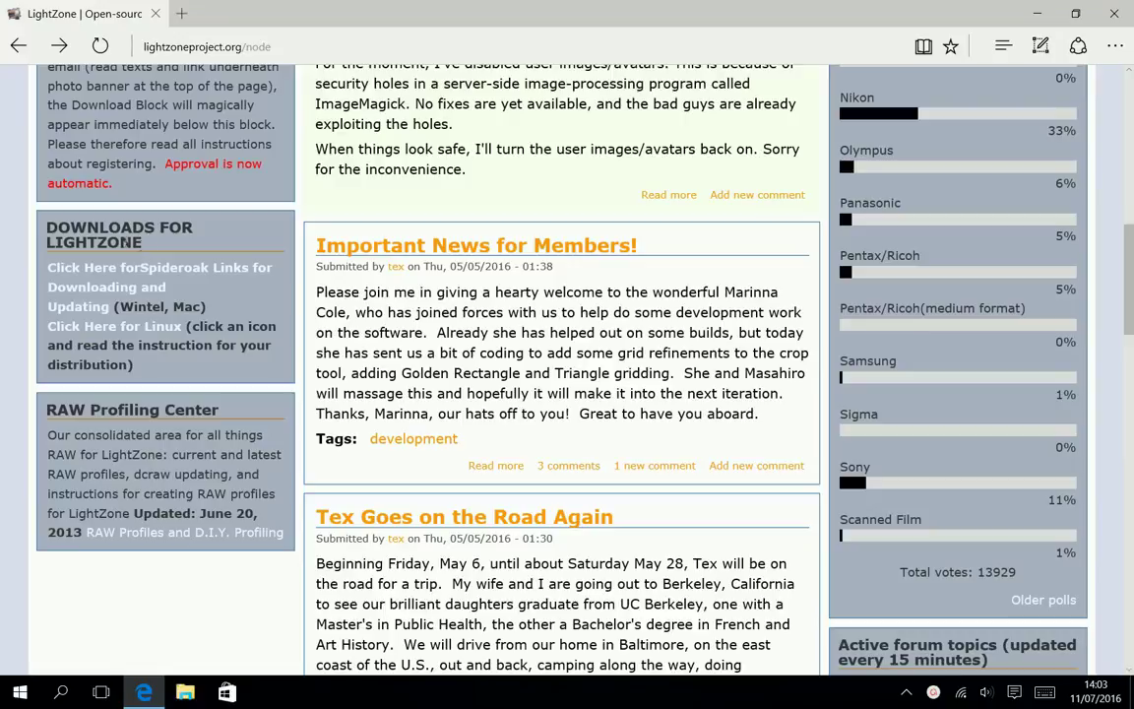
triple_click(123, 225)
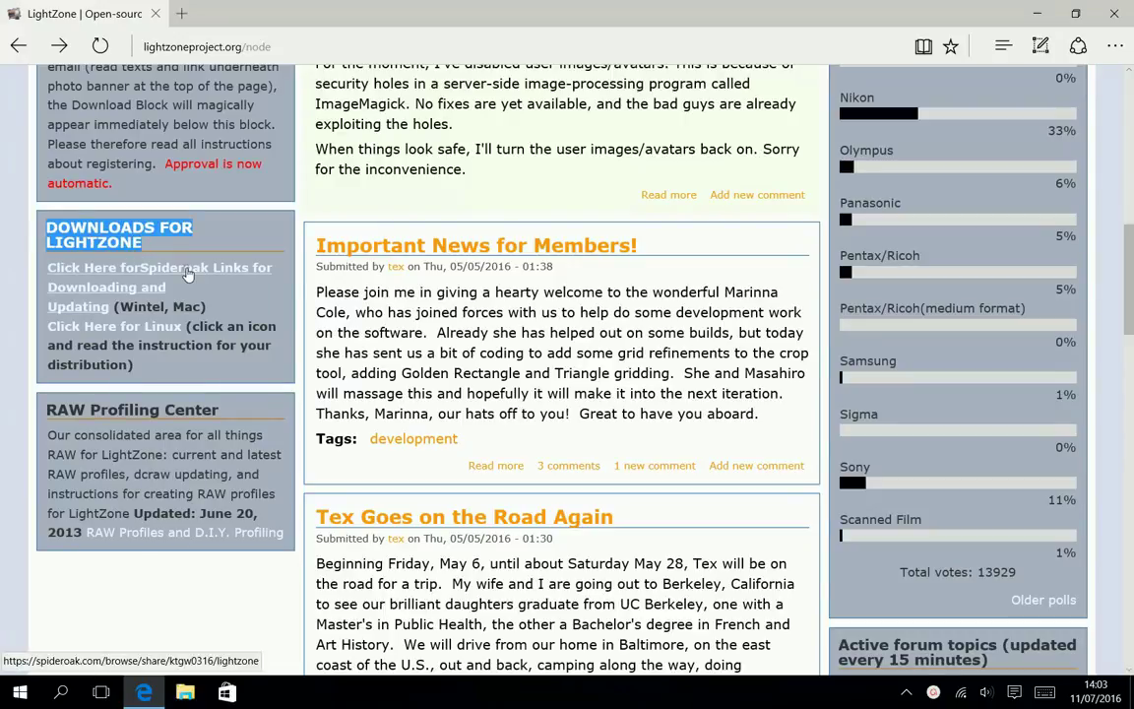
click(188, 274)
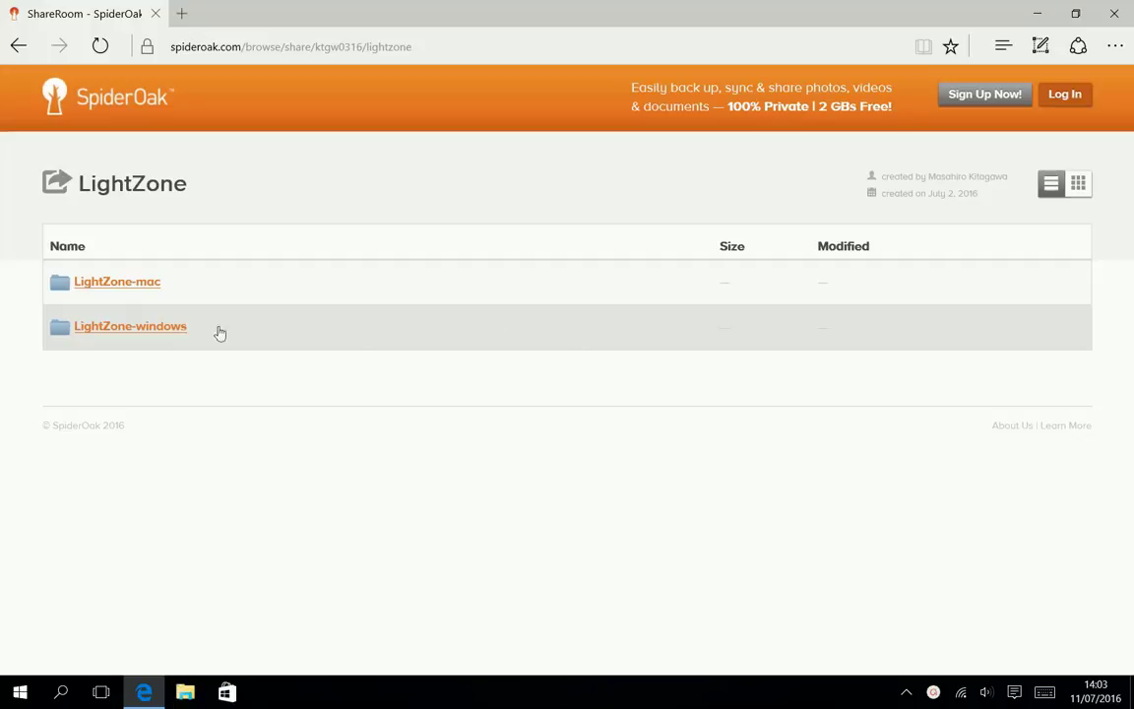
Step: Download LightZone-Installer-4.1.6-amd64.exe from LightZone-windows, pausing the recorder until it finishes
click(161, 330)
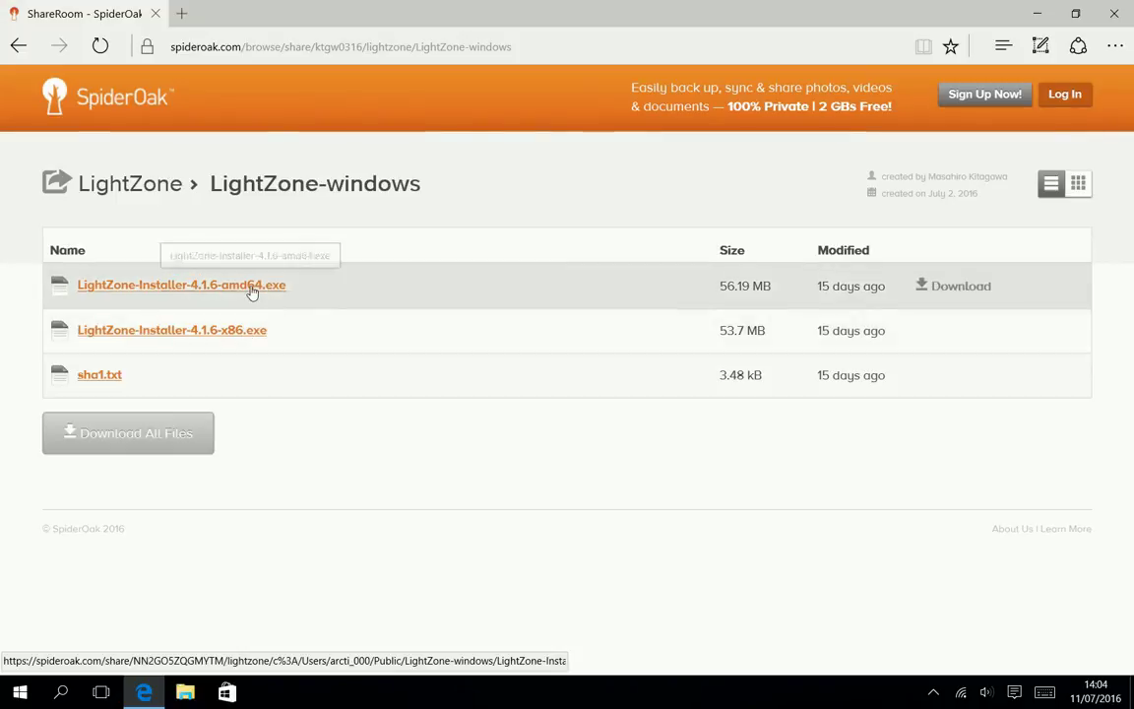
click(252, 288)
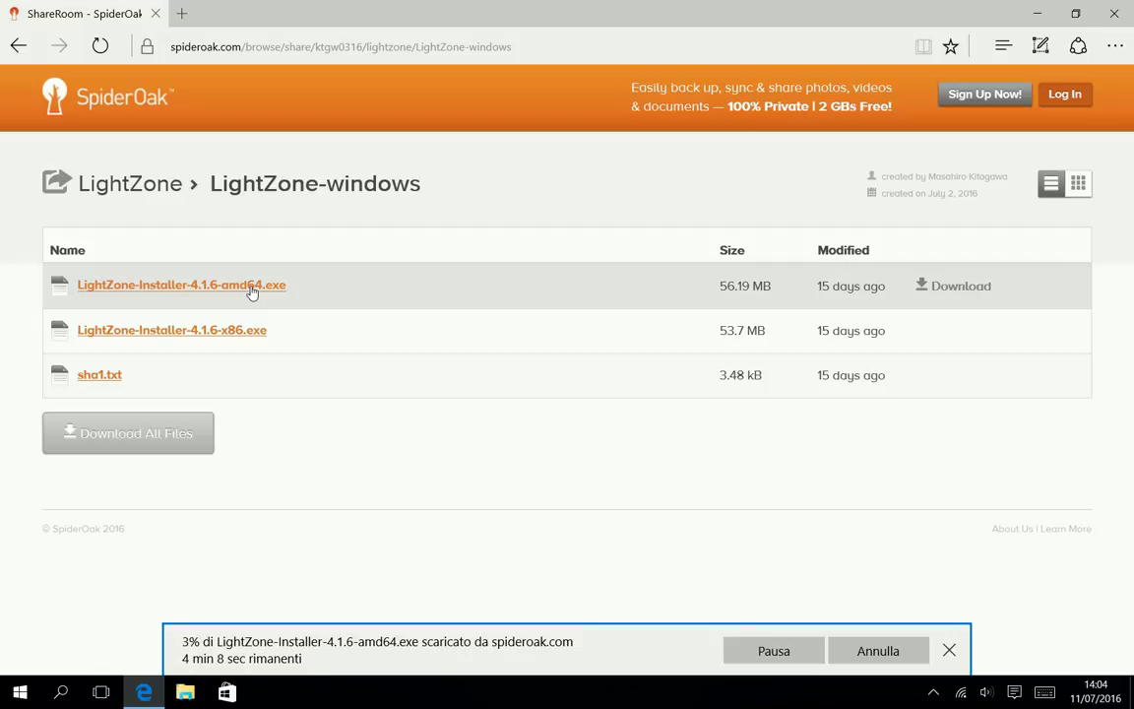
click(934, 691)
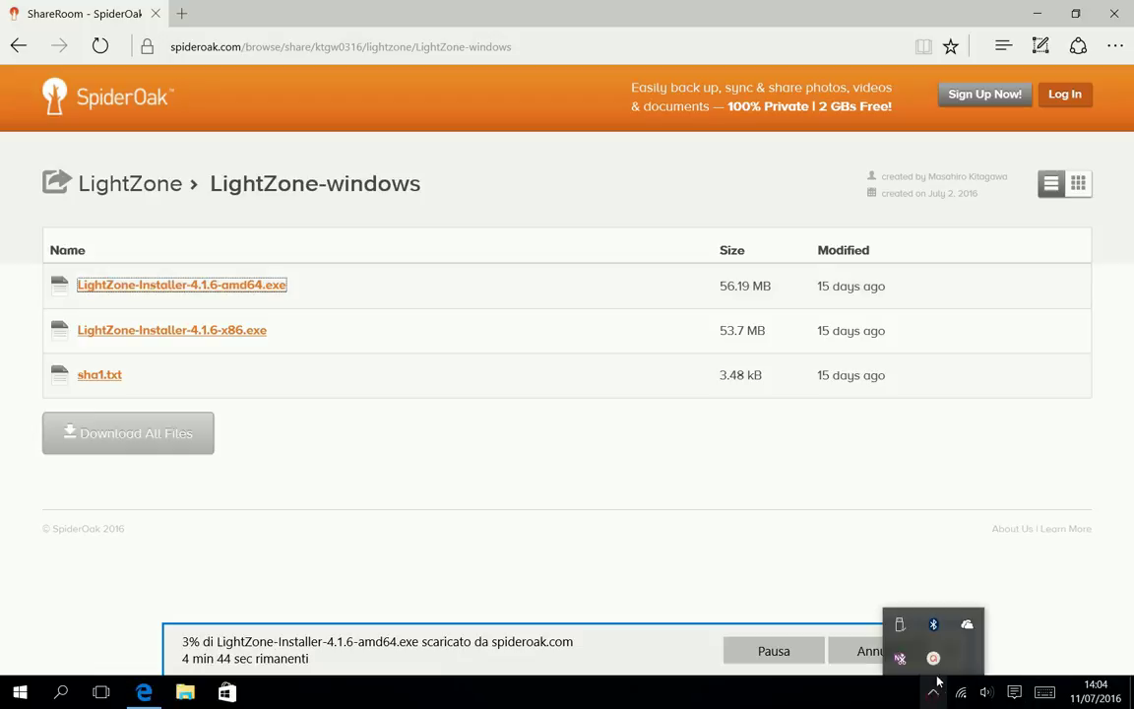
click(933, 657)
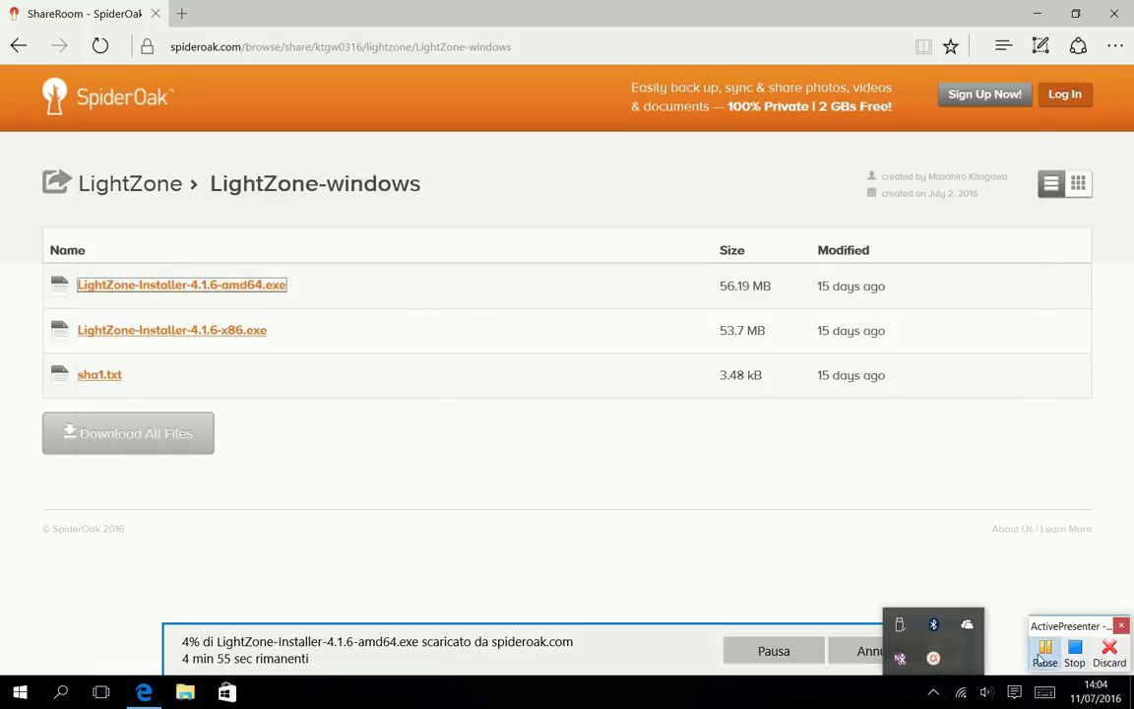
click(1039, 657)
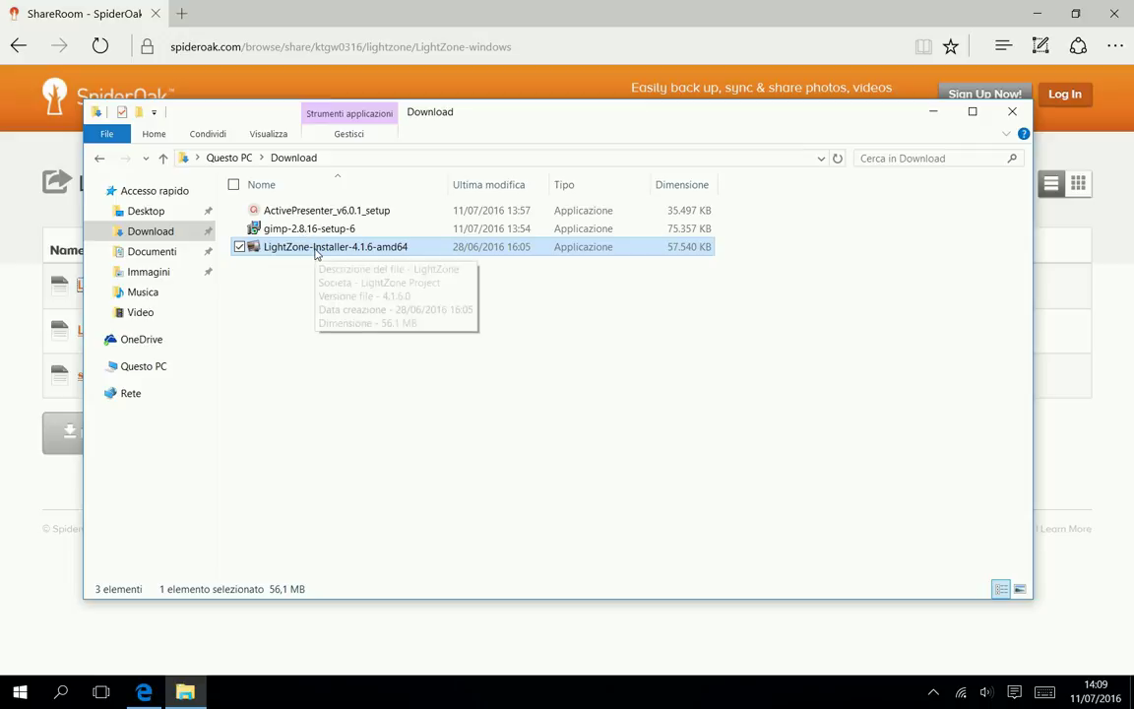
Step: Run LightZone-Installer-4.1.6-amd64 as administrator (Esegui come amministratore), then close Edge
right_click(315, 253)
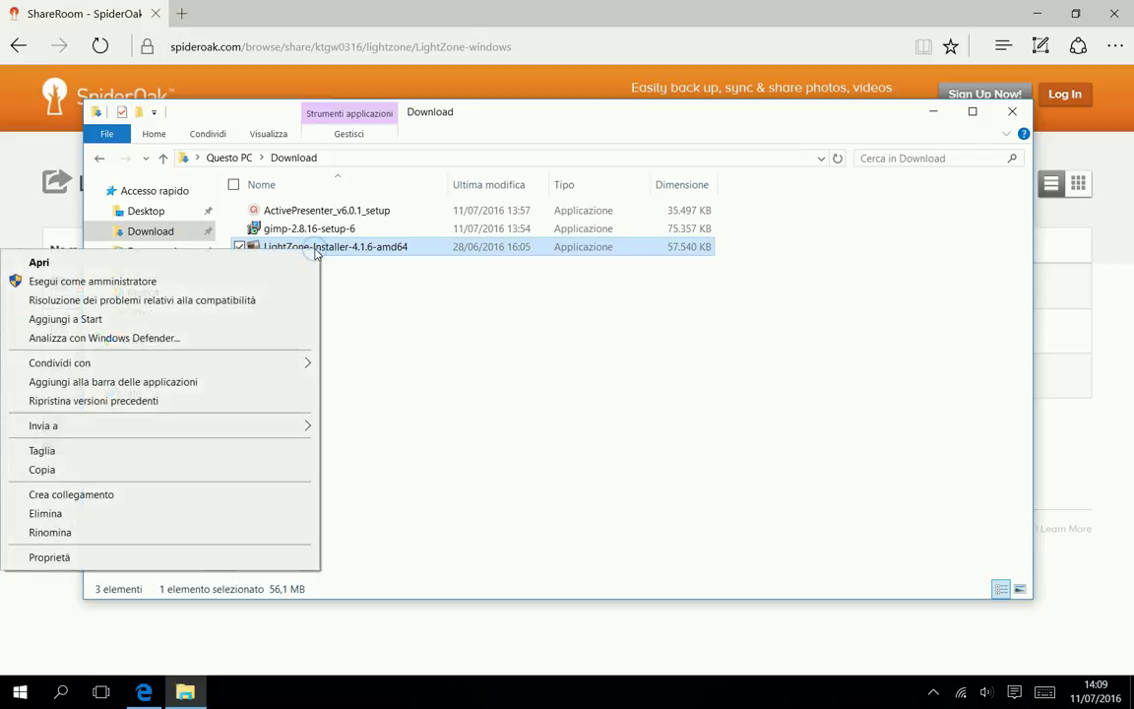
click(235, 281)
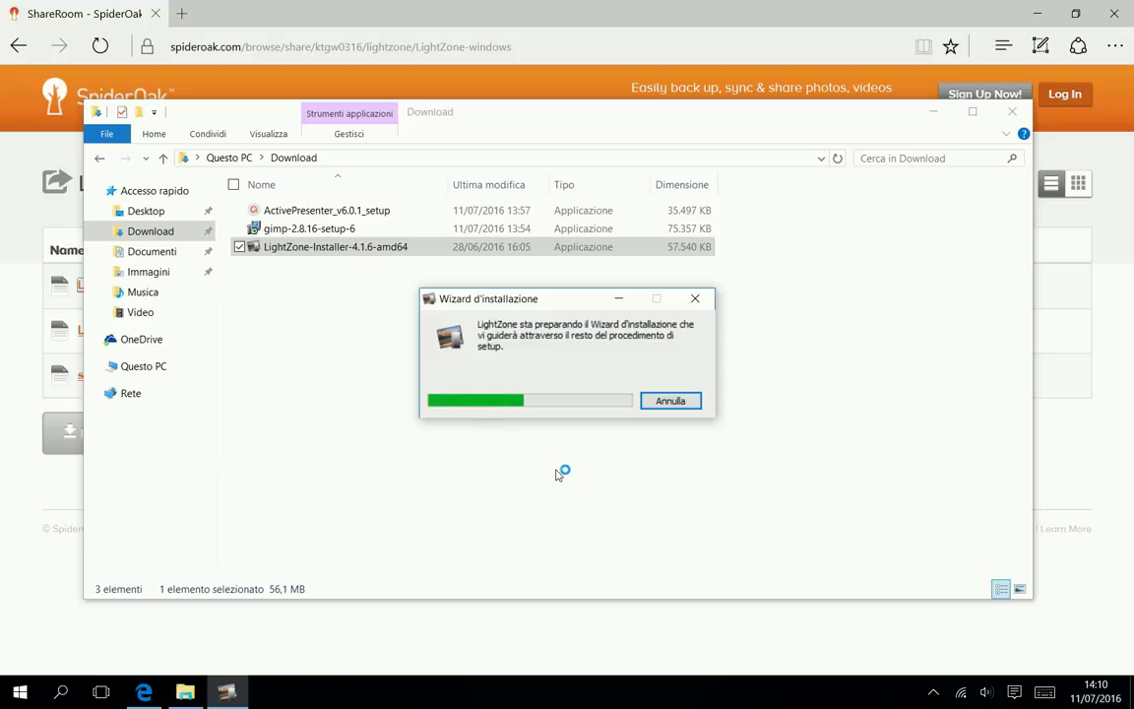
click(146, 694)
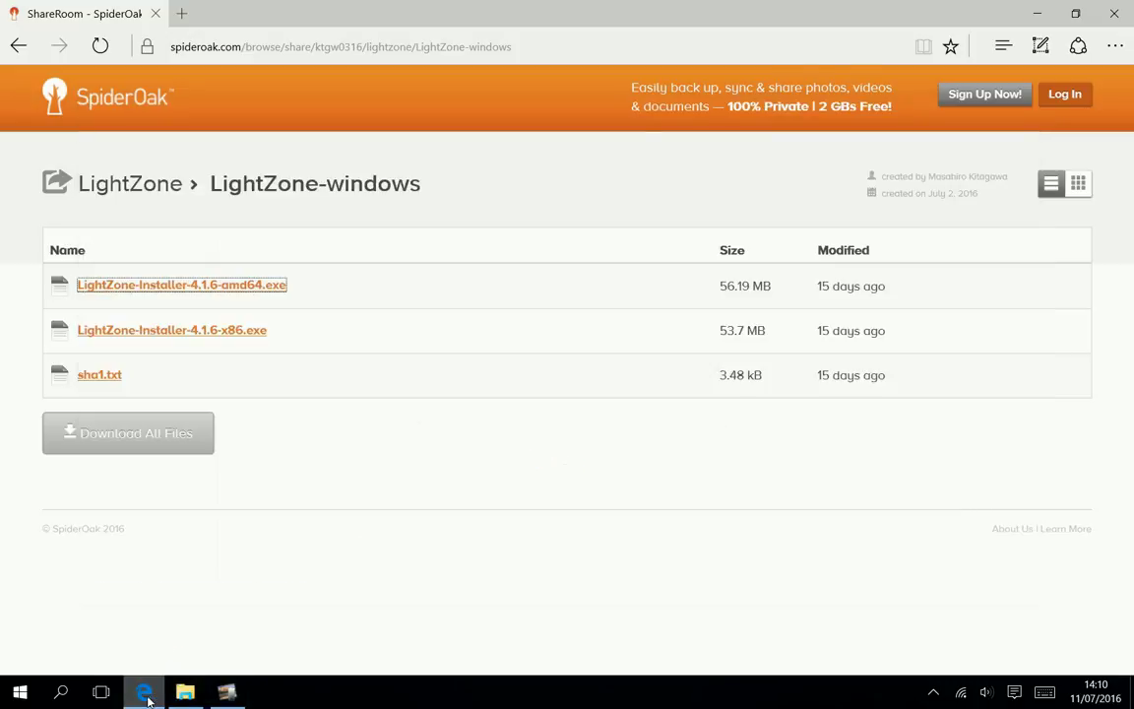
click(1114, 17)
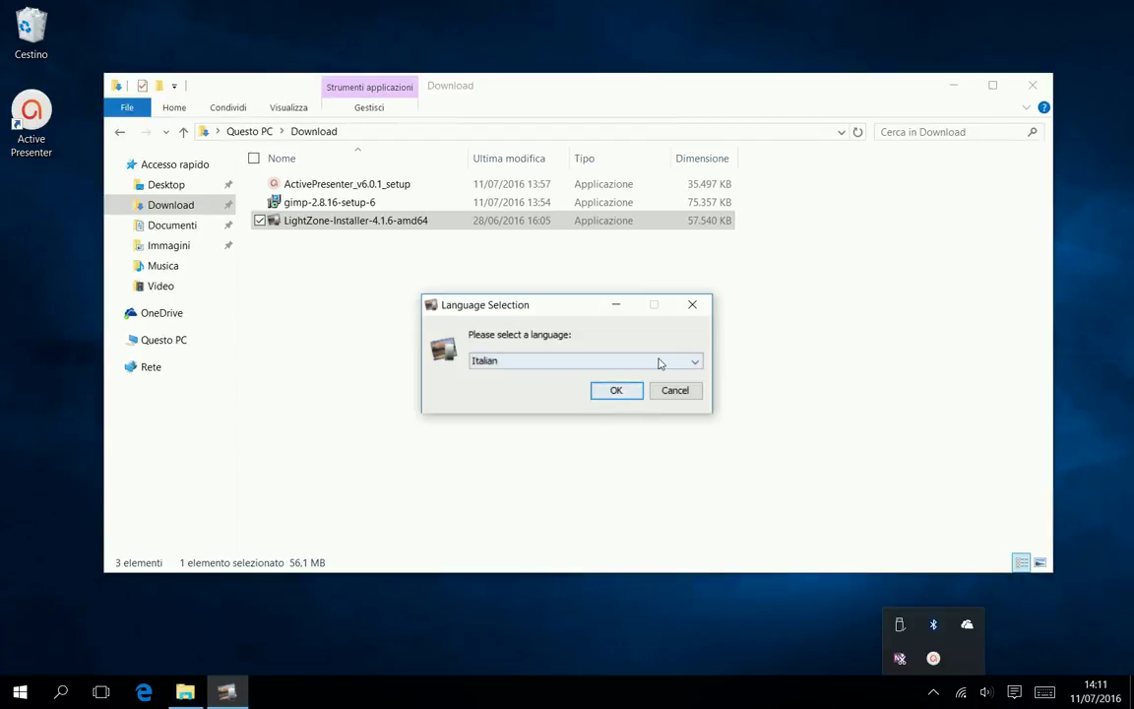
Step: Choose English in the Language Selection dropdown and confirm with OK
click(660, 364)
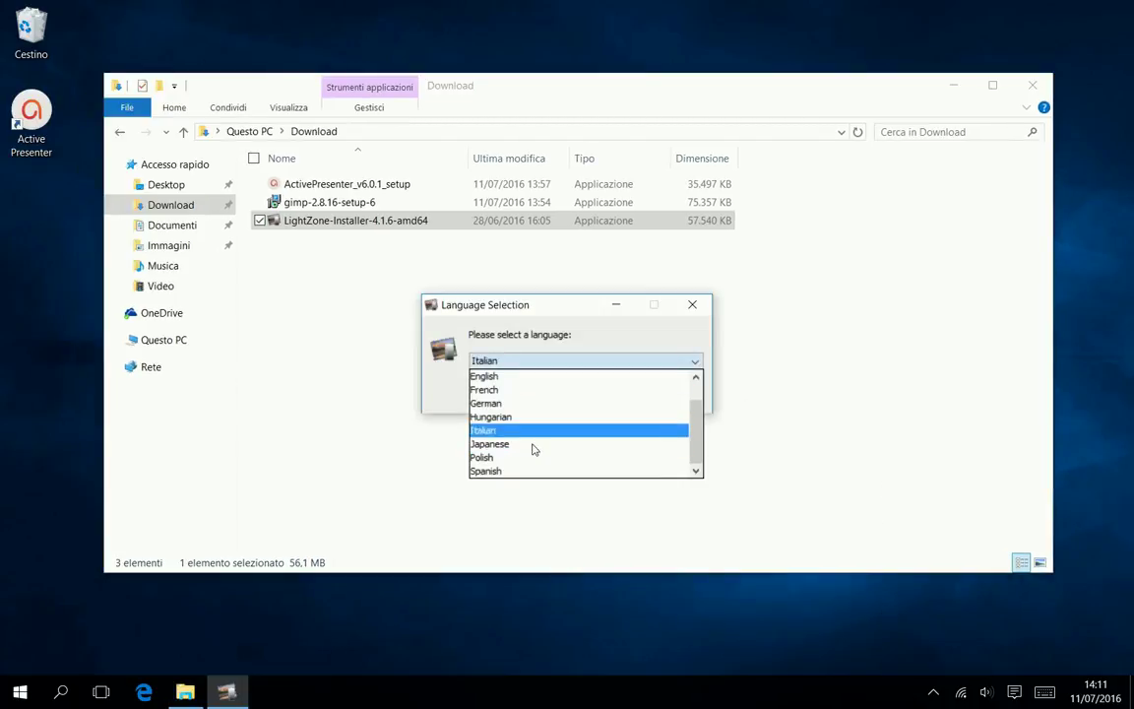
click(519, 376)
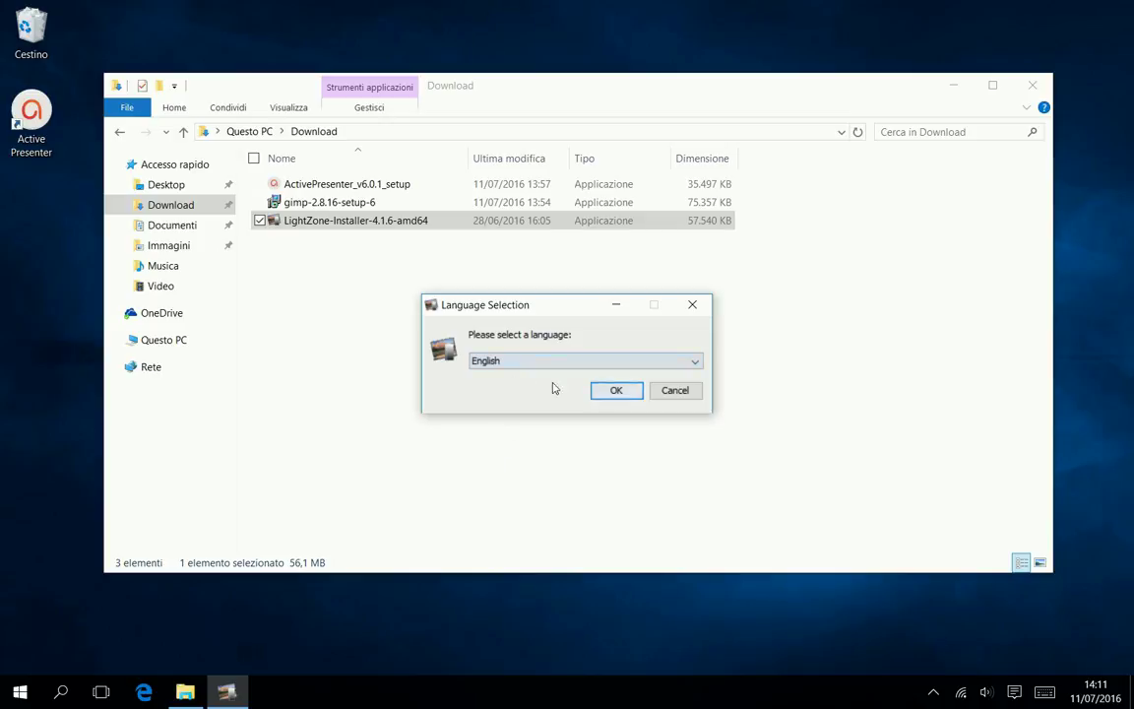
click(618, 391)
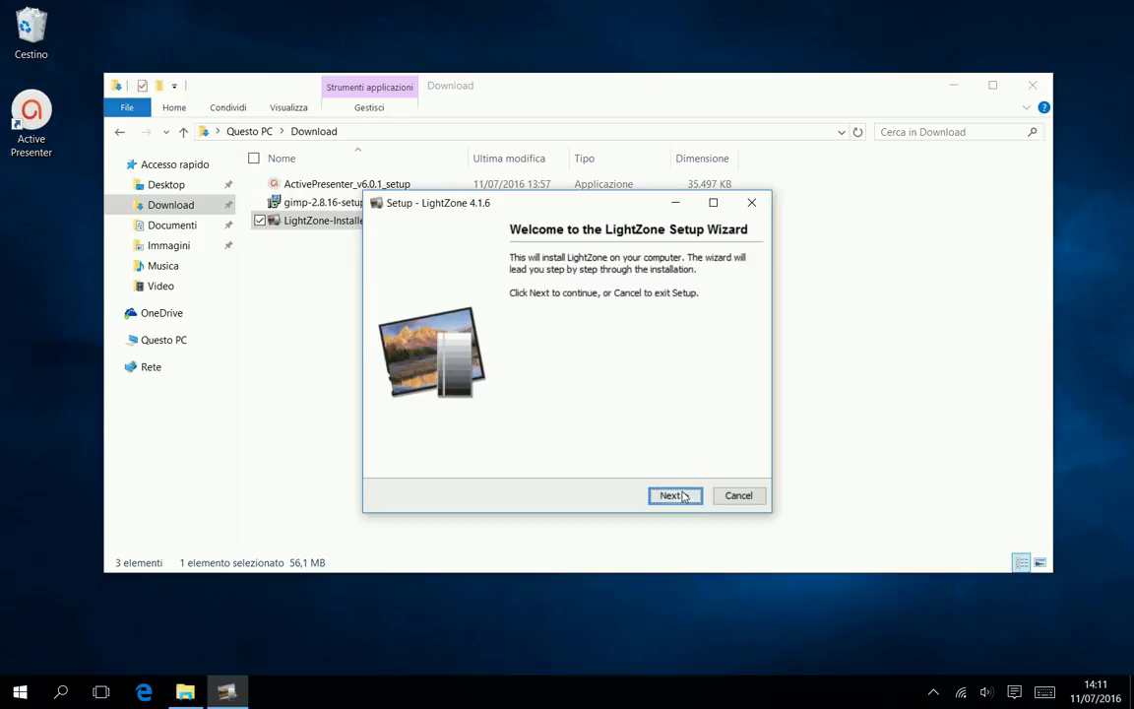
Step: Step through the wizard with the default C:\Program Files\LightZone folder and finish with Run LightZone ticked
click(683, 497)
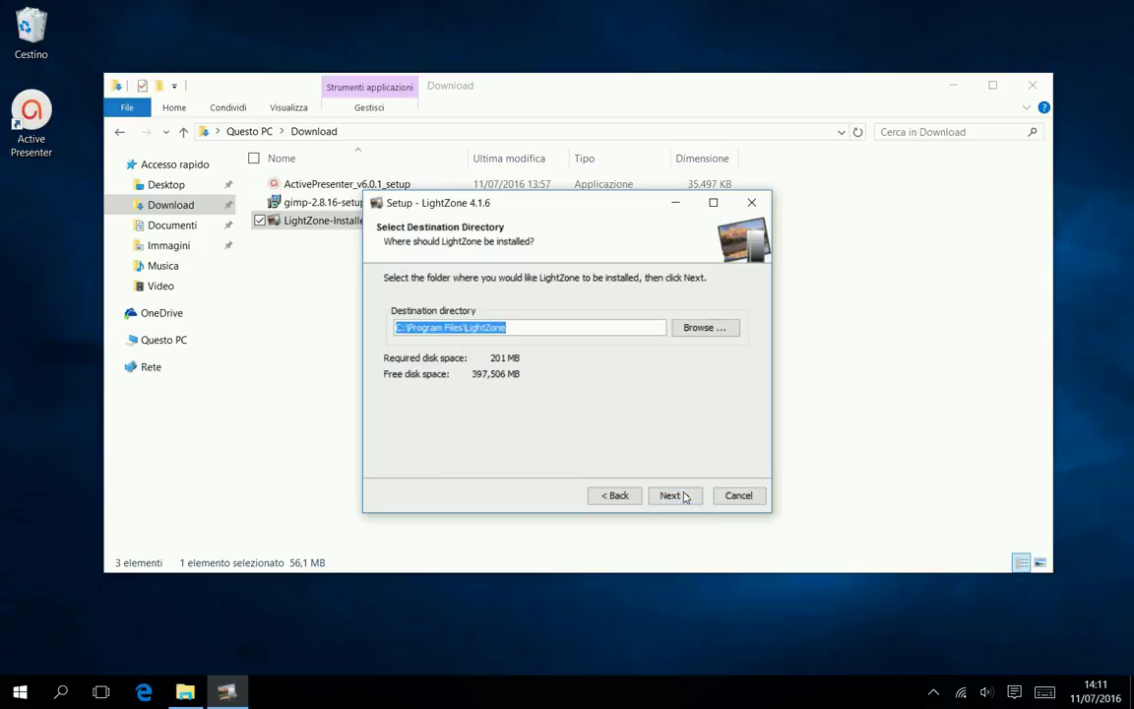
click(684, 496)
click(683, 496)
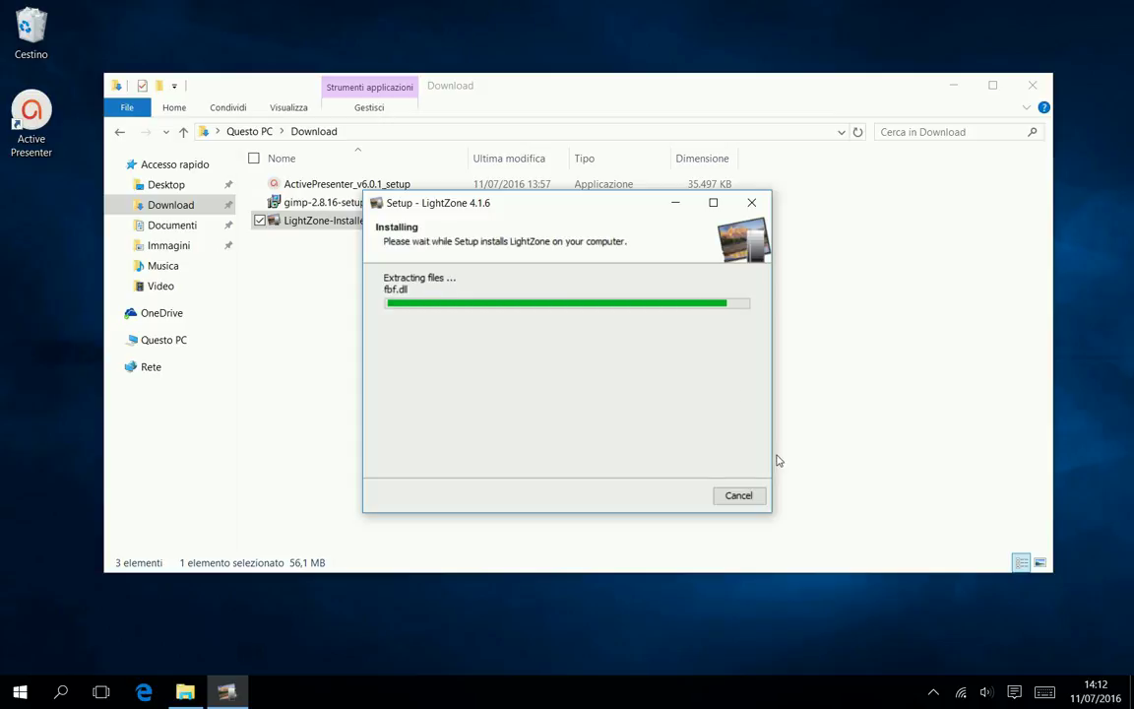
click(932, 693)
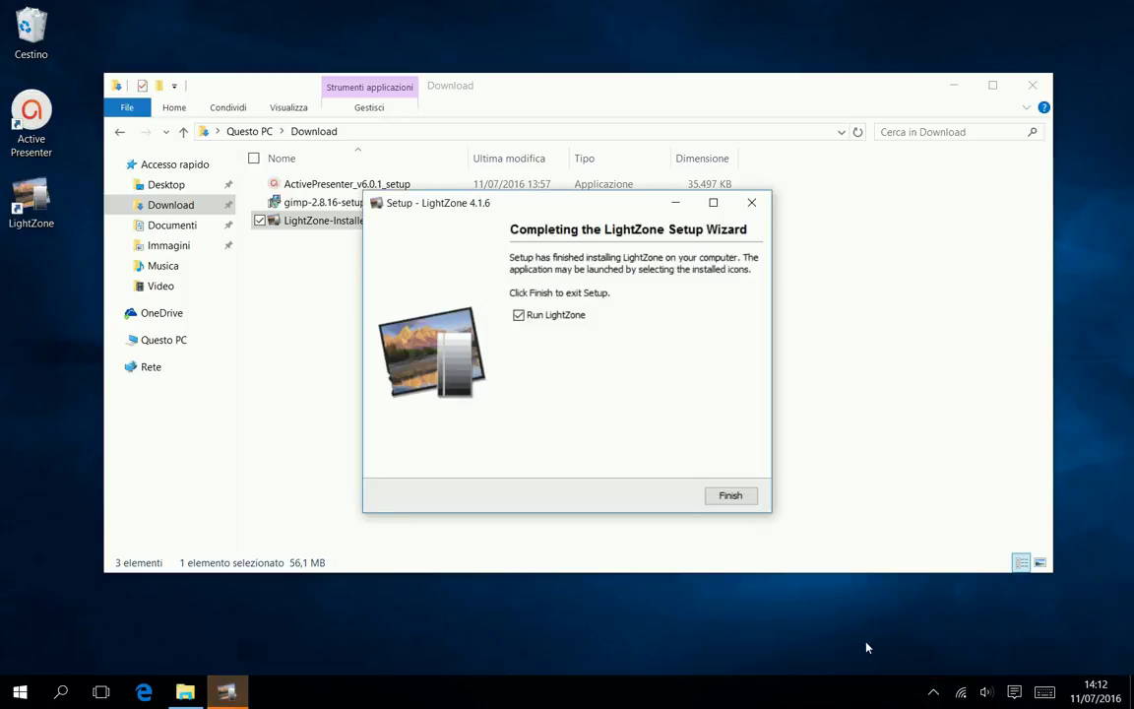
click(732, 499)
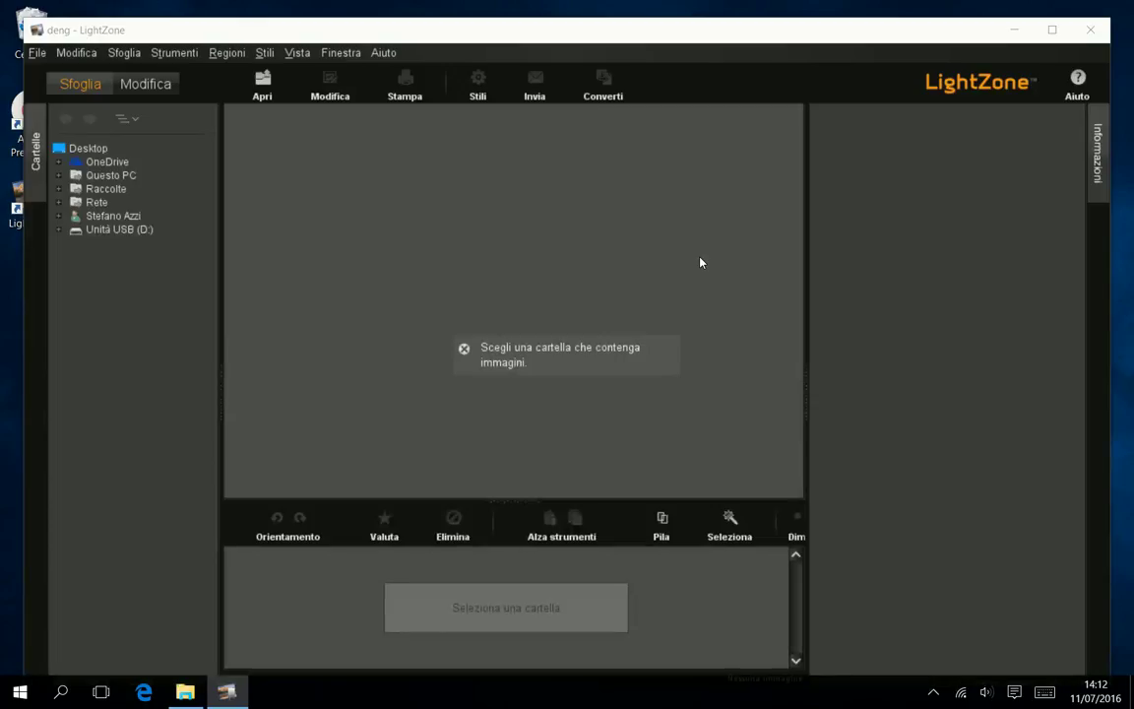
Step: Open the Modifica menu in LightZone's menu bar after checking the Tools menu
click(174, 54)
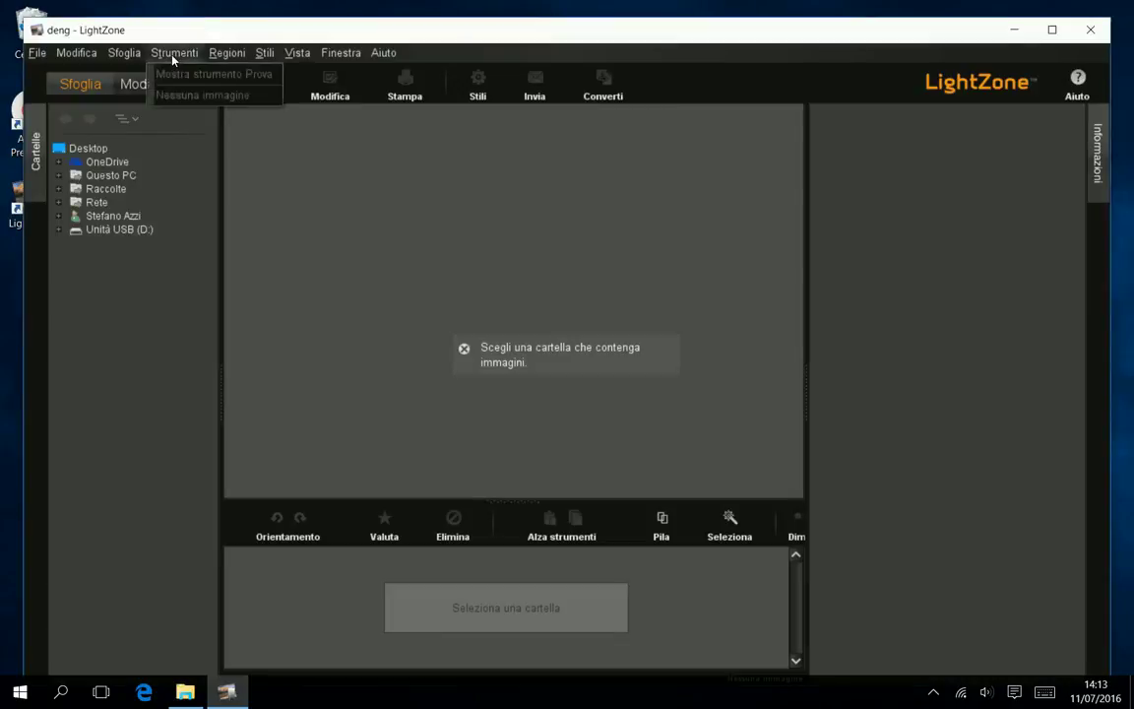
click(173, 55)
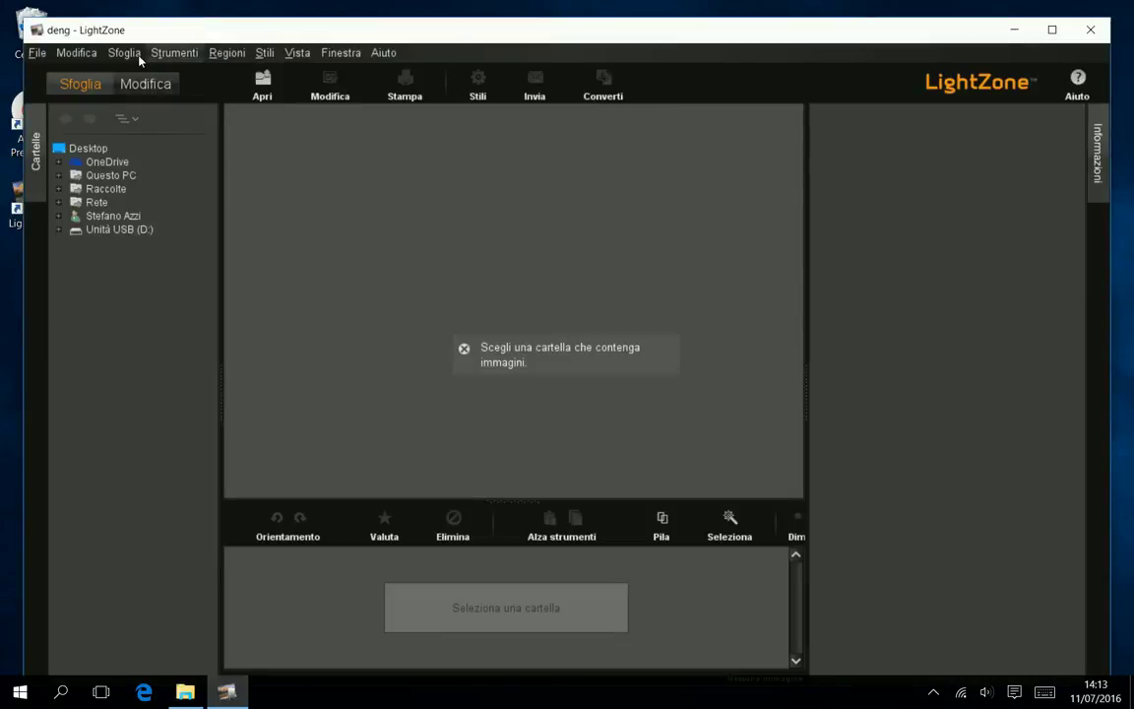
click(65, 57)
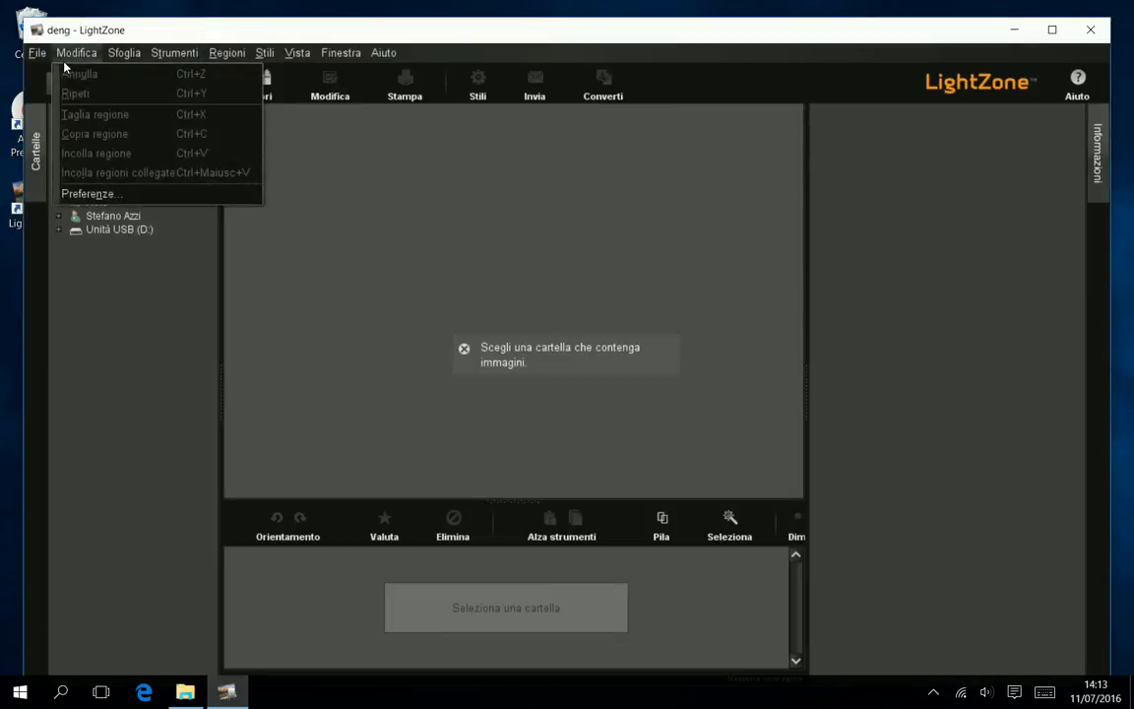
Step: In Preferenze's Salva tab, keep JPEG as the save format and open the Ridimensiona a list
click(75, 195)
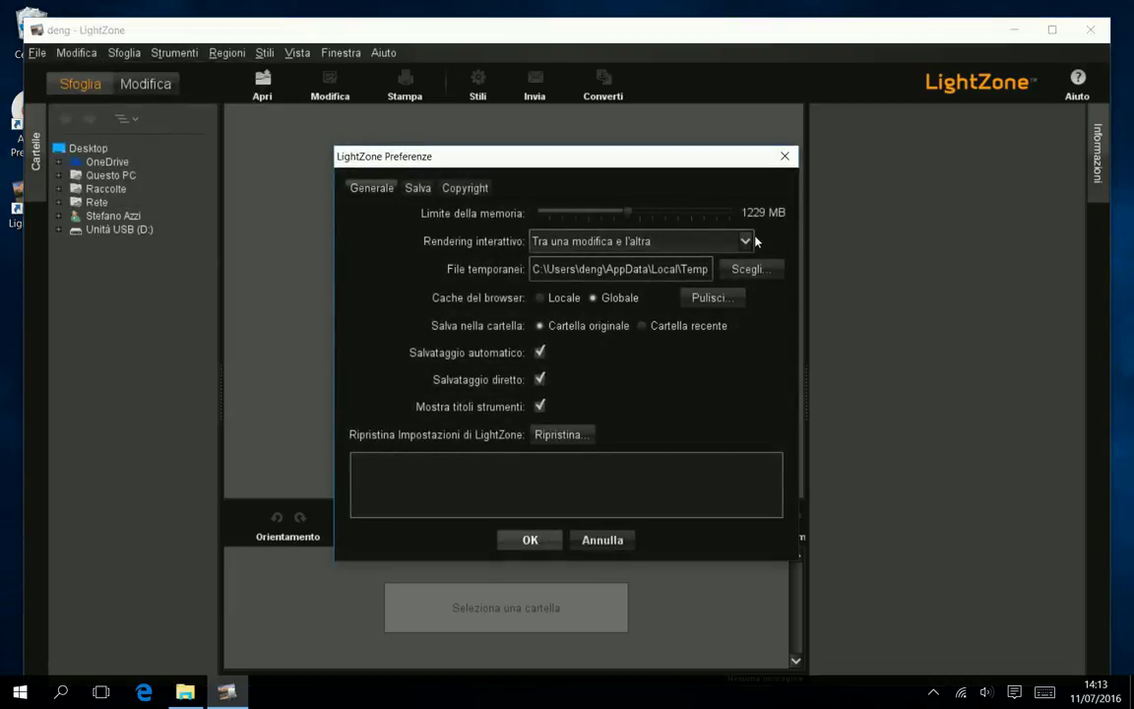
mouse_move(640, 296)
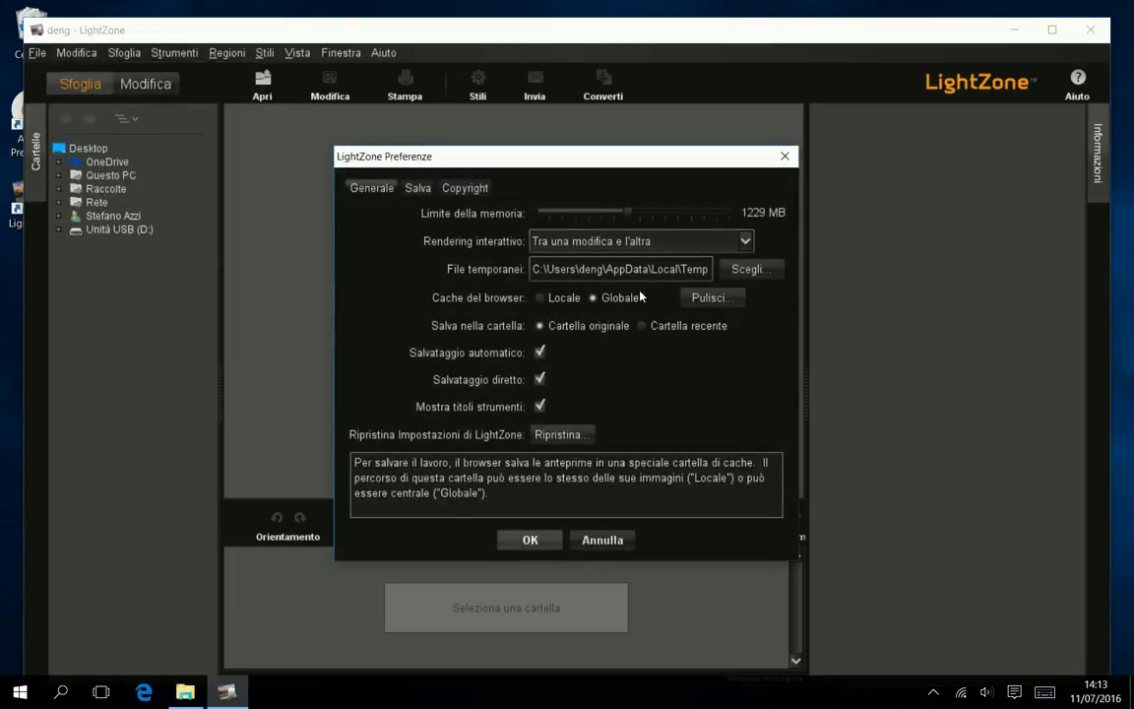
click(417, 189)
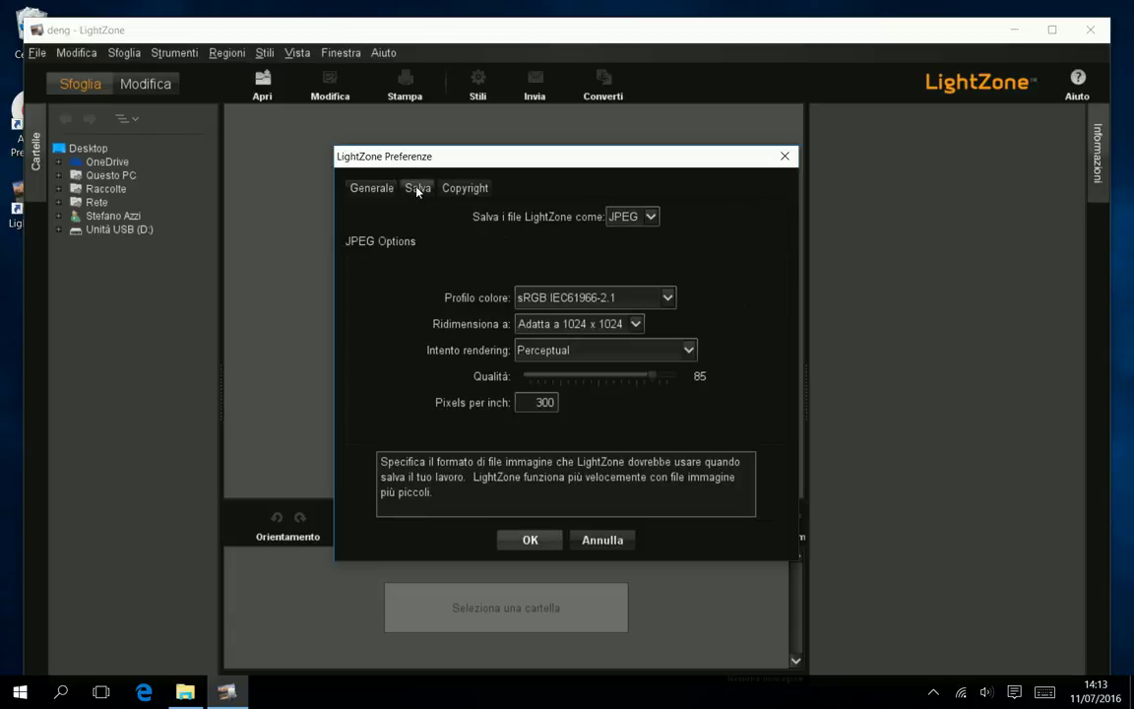
click(650, 216)
click(647, 218)
click(638, 324)
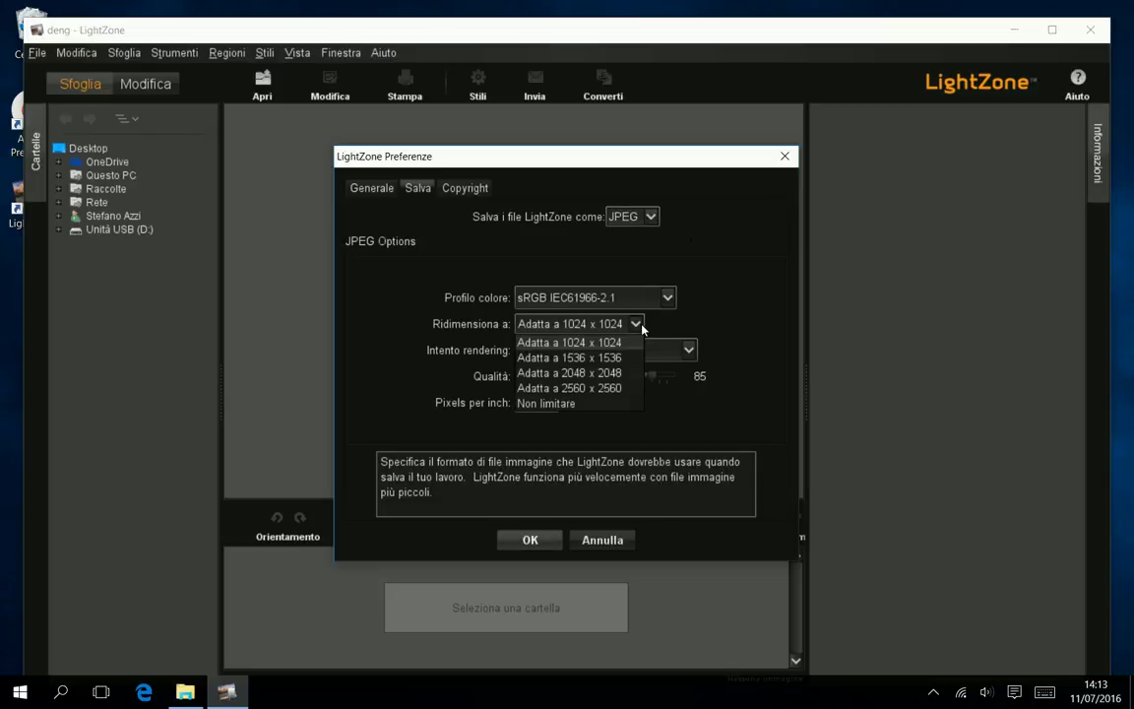